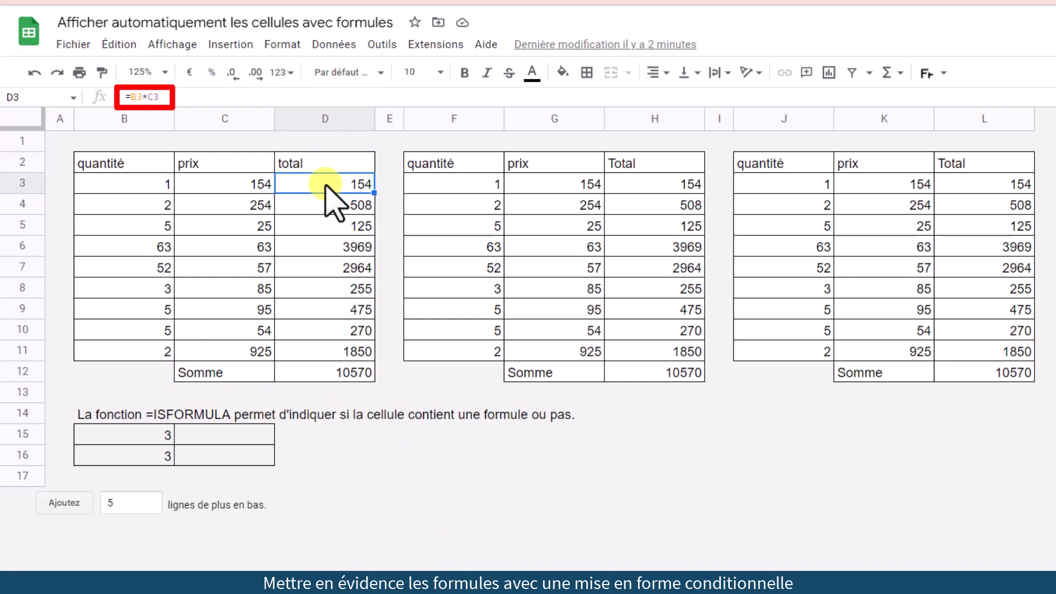
Inspect the formulas behind the total column and the sum cell D12 of the first table, columns B to D.
click(325, 207)
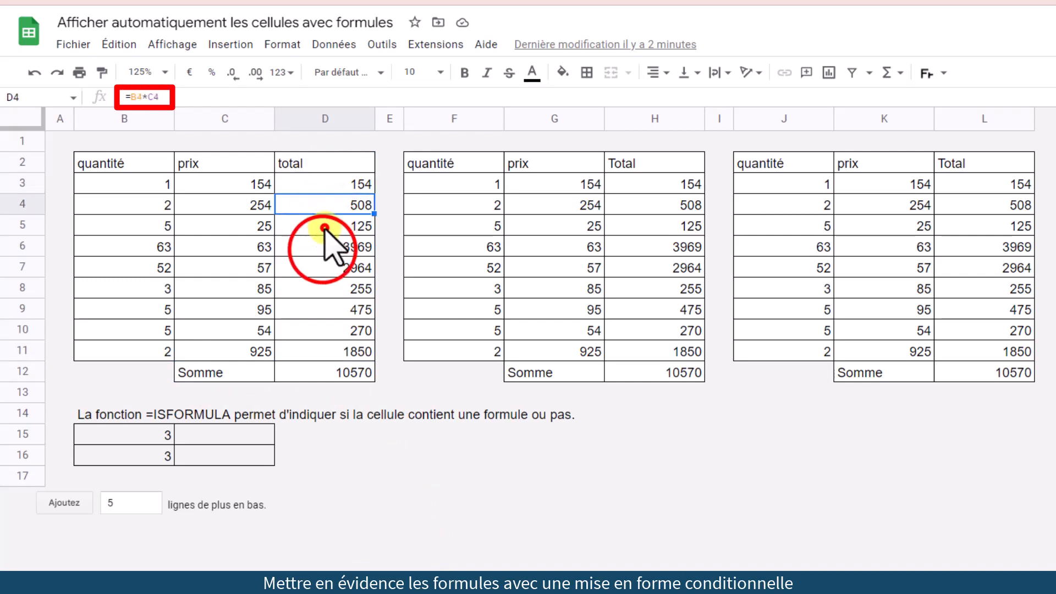
click(324, 228)
click(322, 246)
click(322, 268)
click(322, 288)
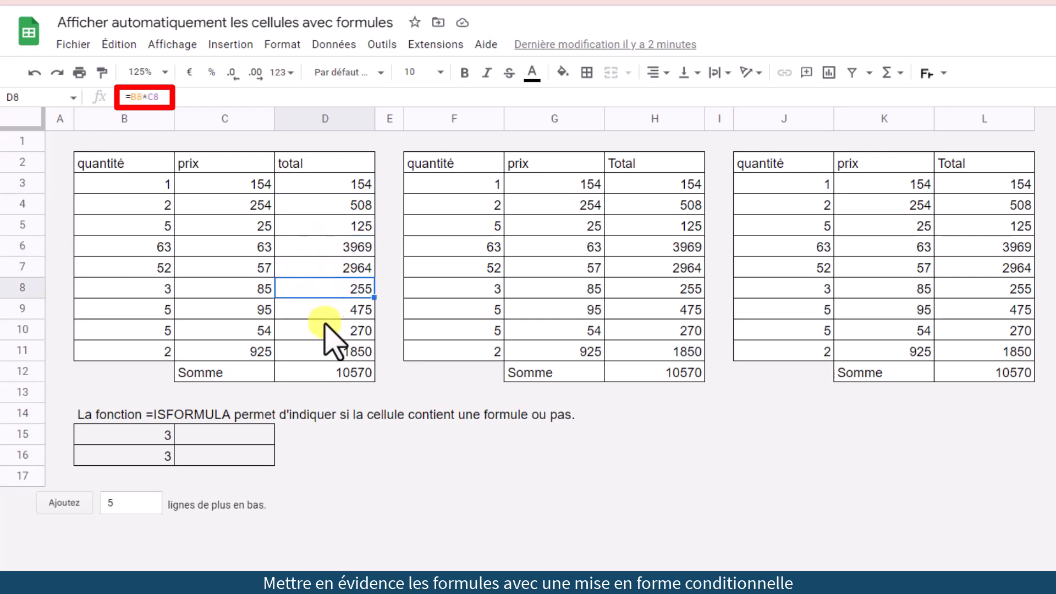
click(341, 373)
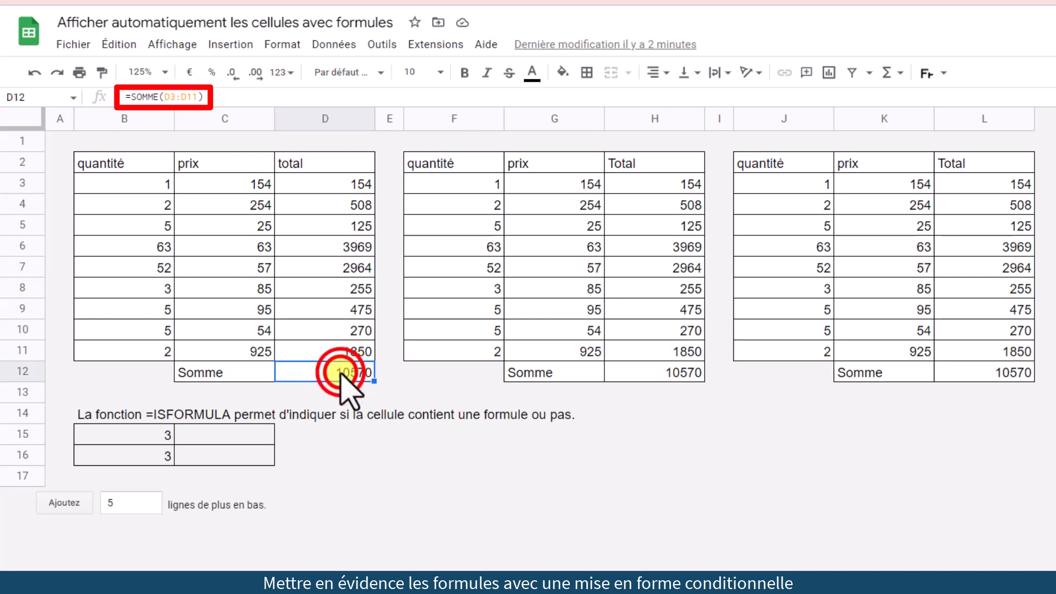
double_click(341, 373)
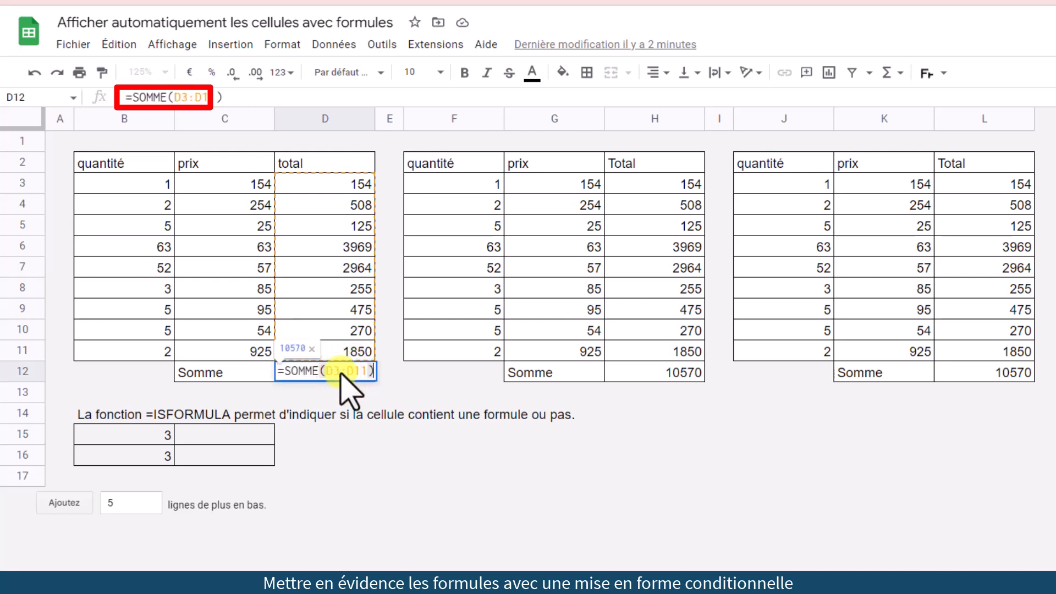
click(441, 271)
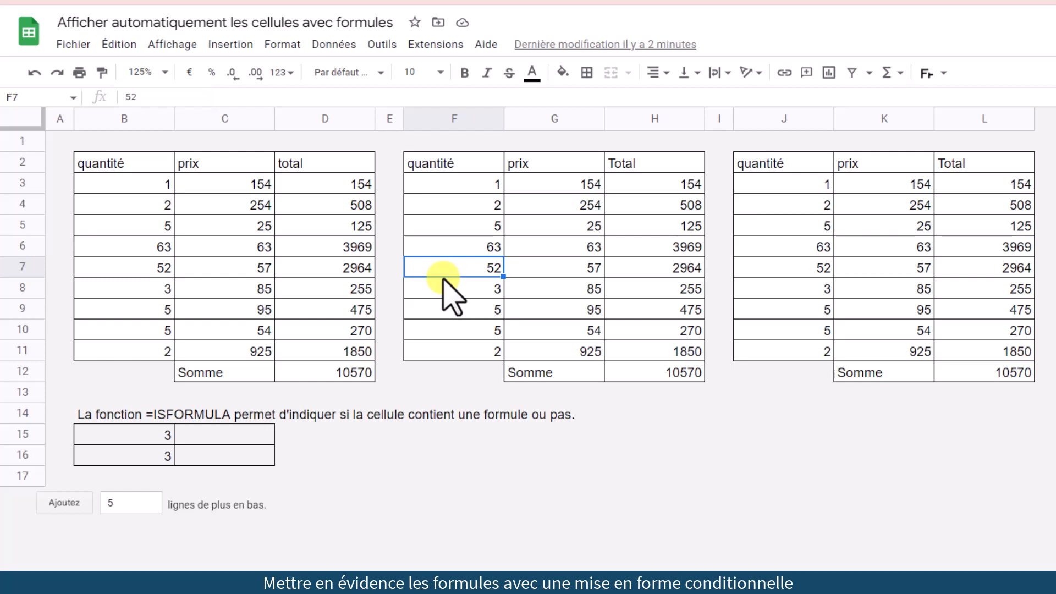
Inspect the contents of H3, the range H4:H11 and the sum cell H12 in the second table.
click(680, 187)
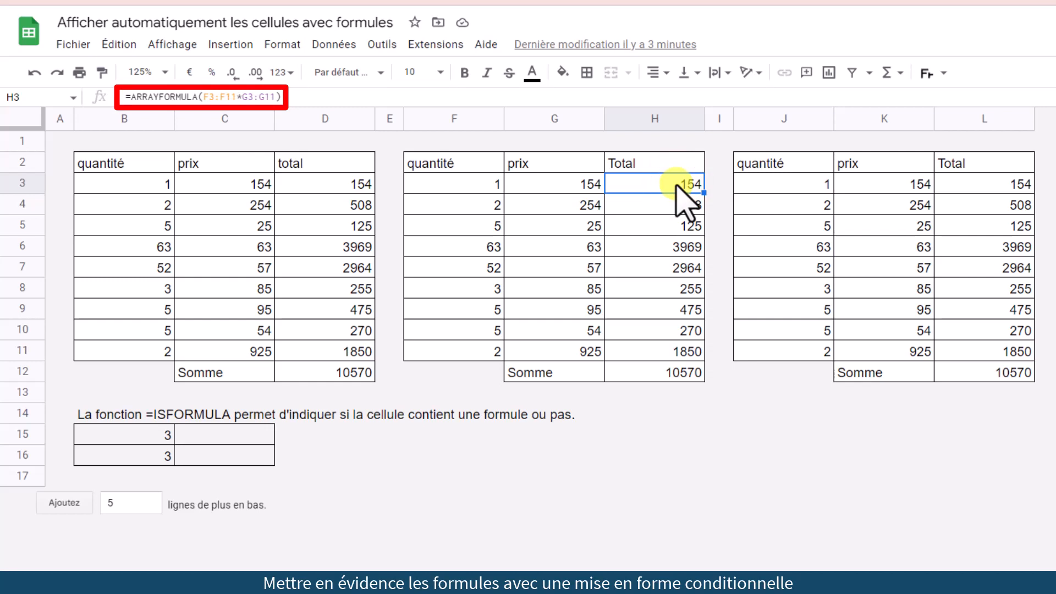
drag(679, 205, 673, 350)
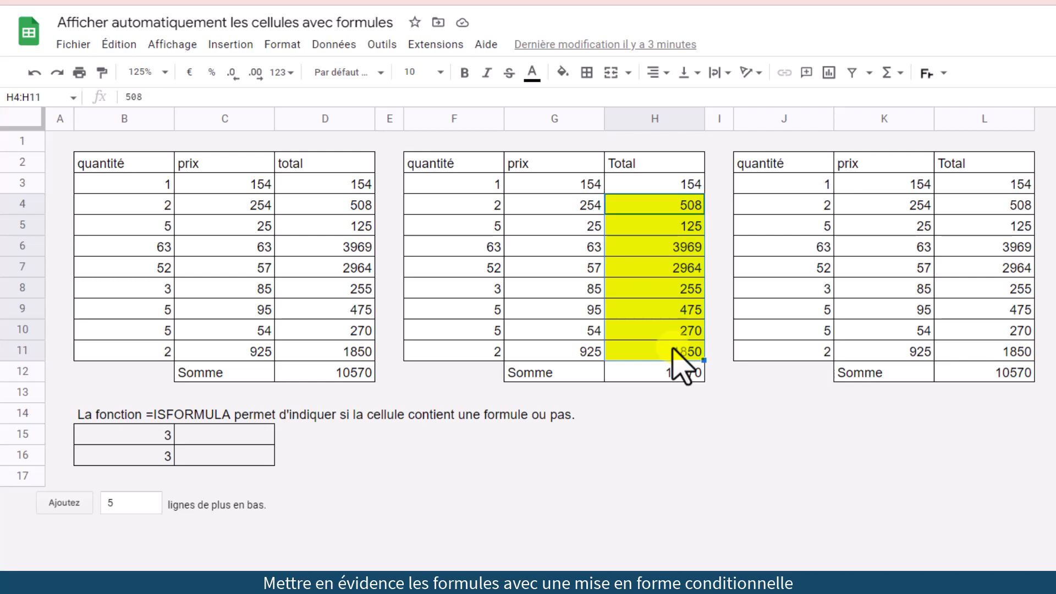
drag(673, 349, 674, 355)
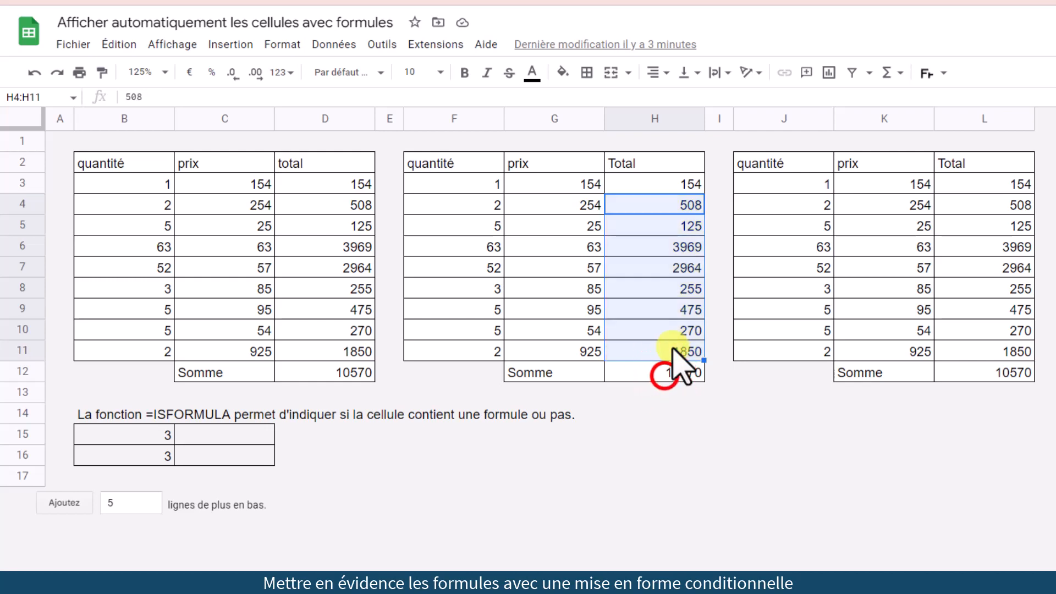
click(676, 373)
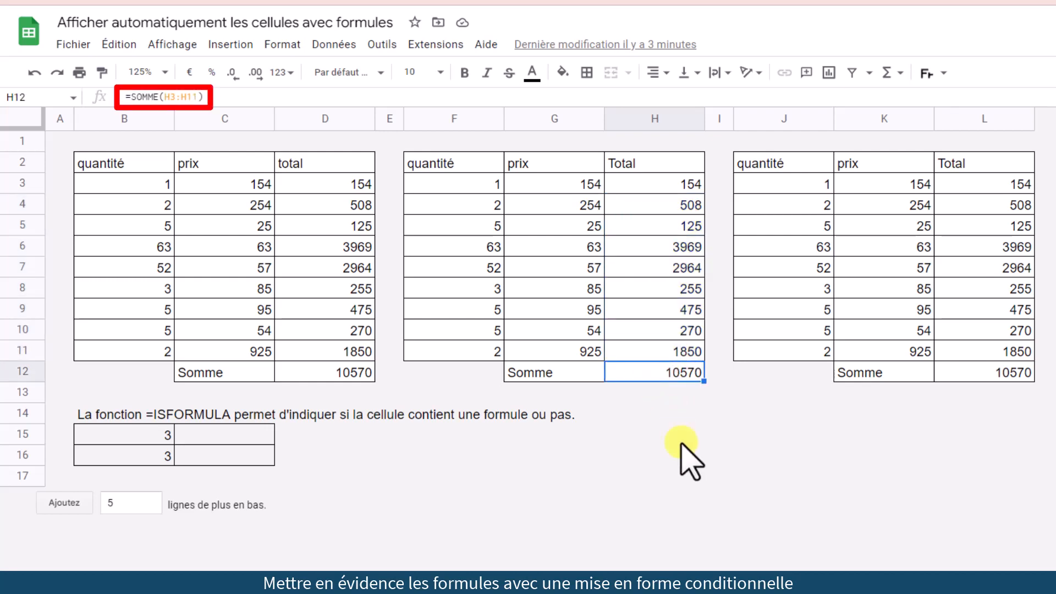
key(Right)
key(Right)
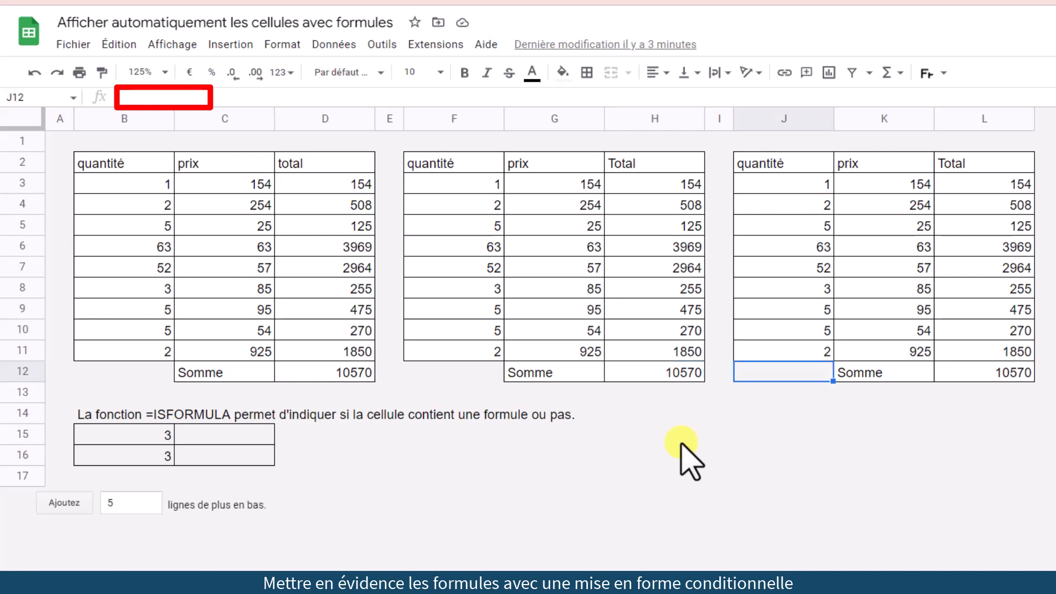
Inspect the third table's Total column, including its header L2, for typed values or formulas.
click(1009, 187)
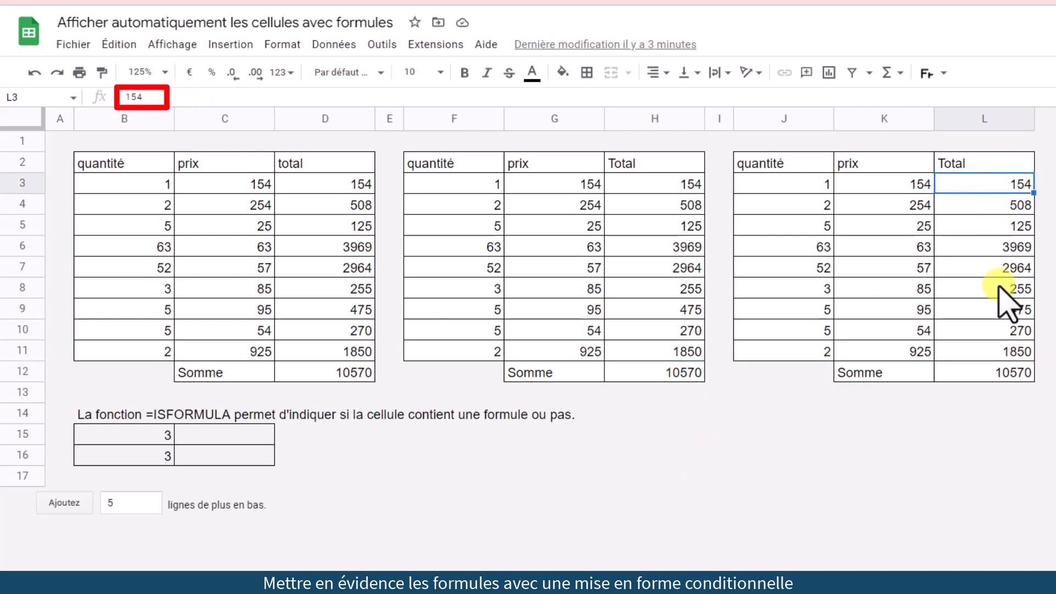
click(1000, 229)
click(999, 249)
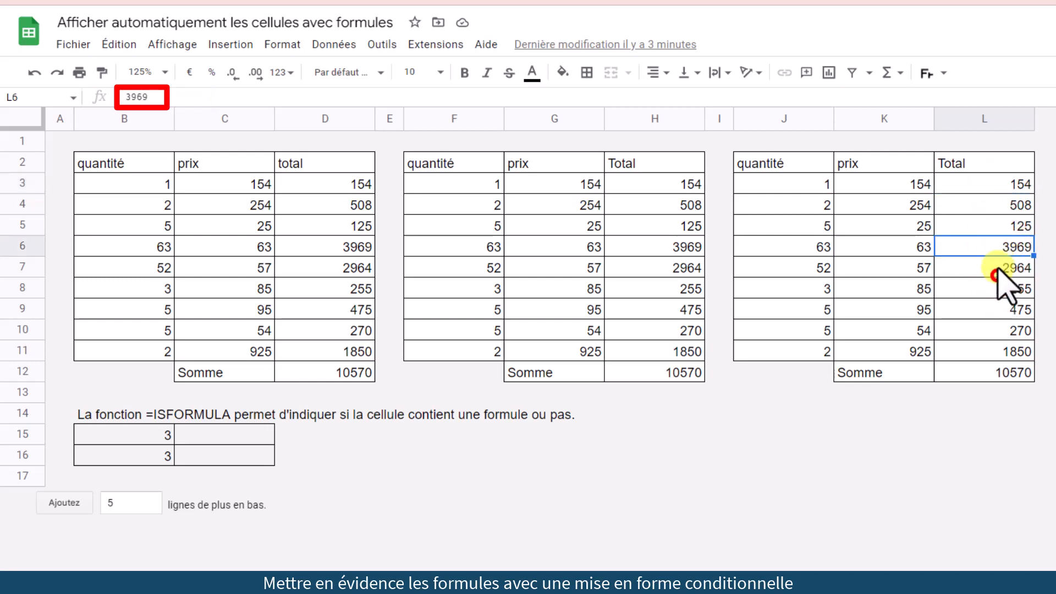
click(997, 270)
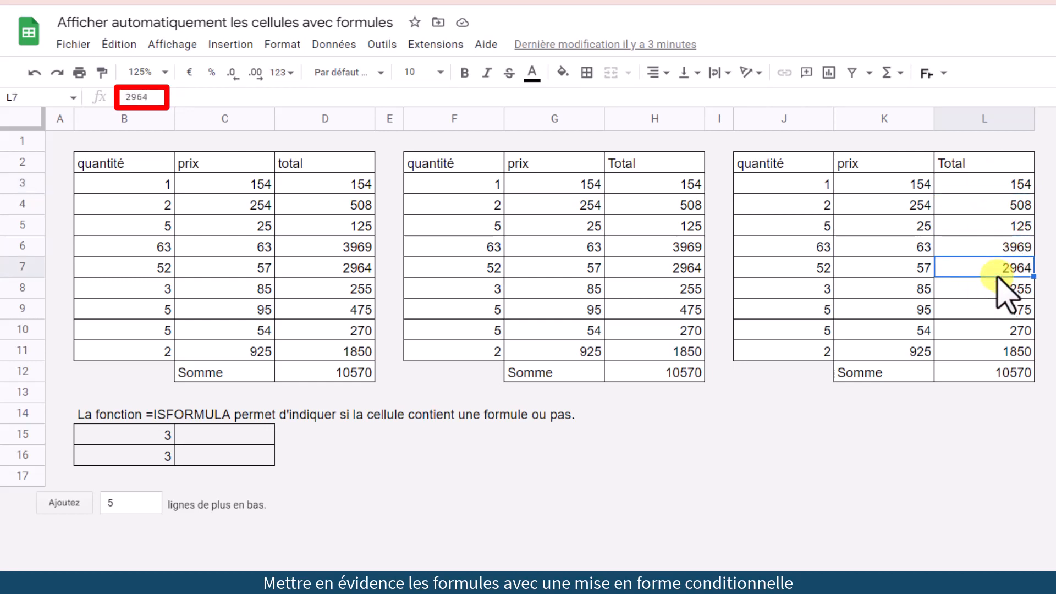
click(971, 163)
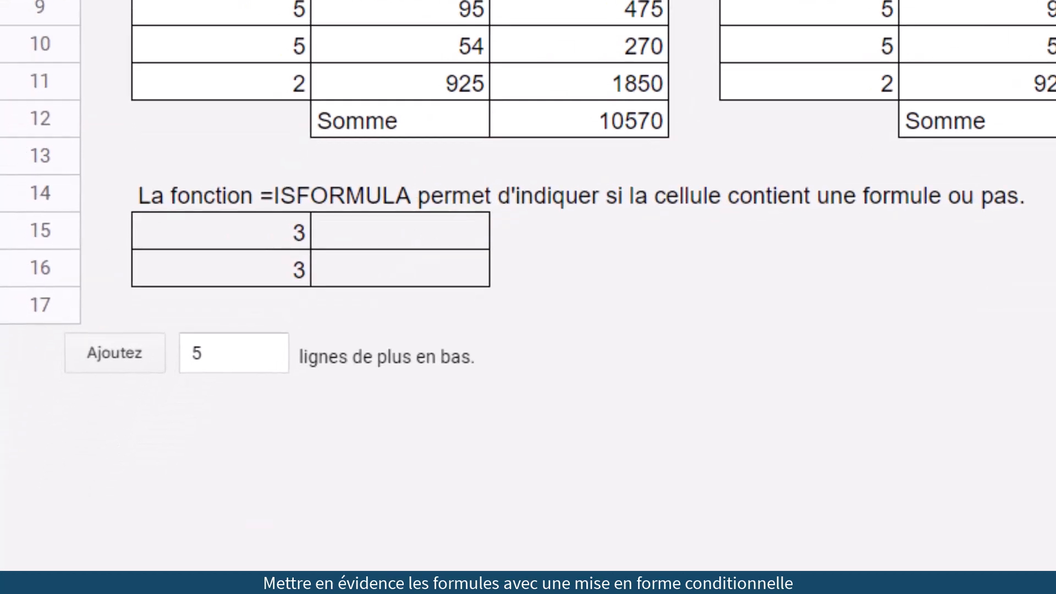
Examine the contents of B15 and B16 to compare how each value is produced.
click(258, 218)
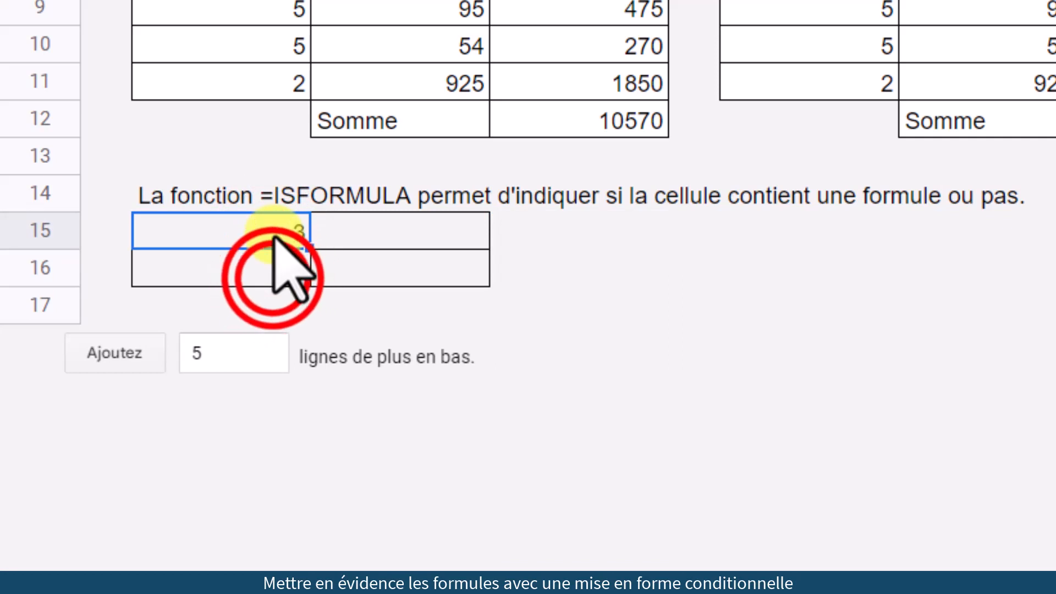
double_click(273, 278)
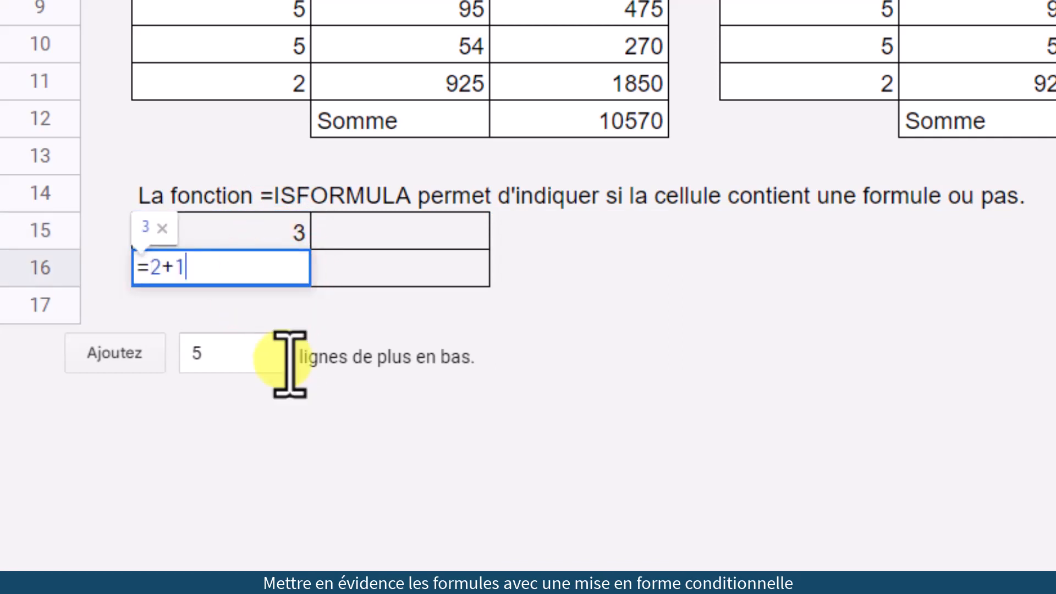
key(Return)
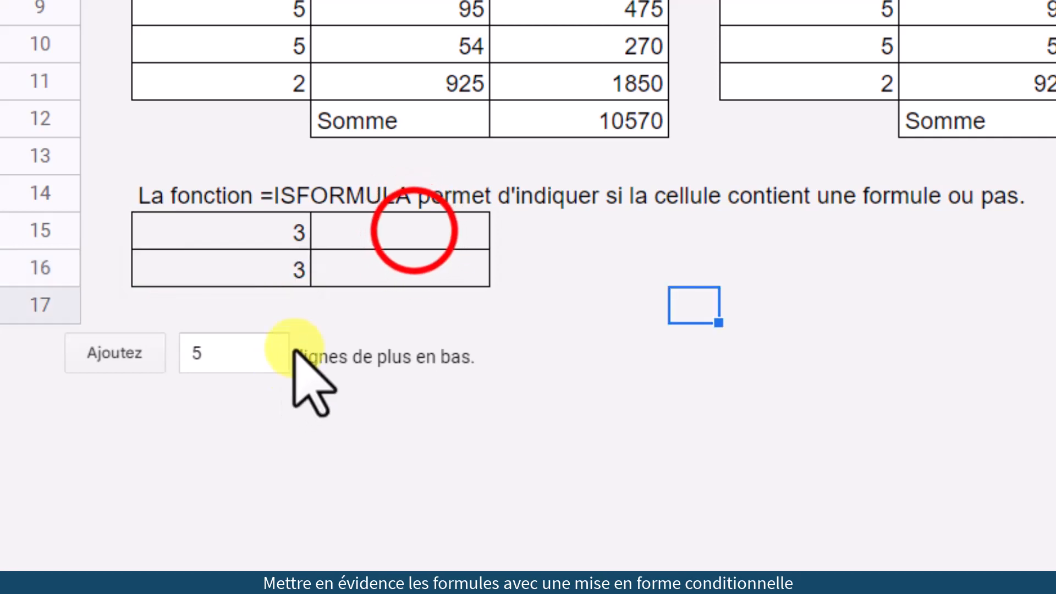
Enter =ISFORMULA(B15) in C15 and fill the formula into C16 with the autofill suggestion.
click(415, 232)
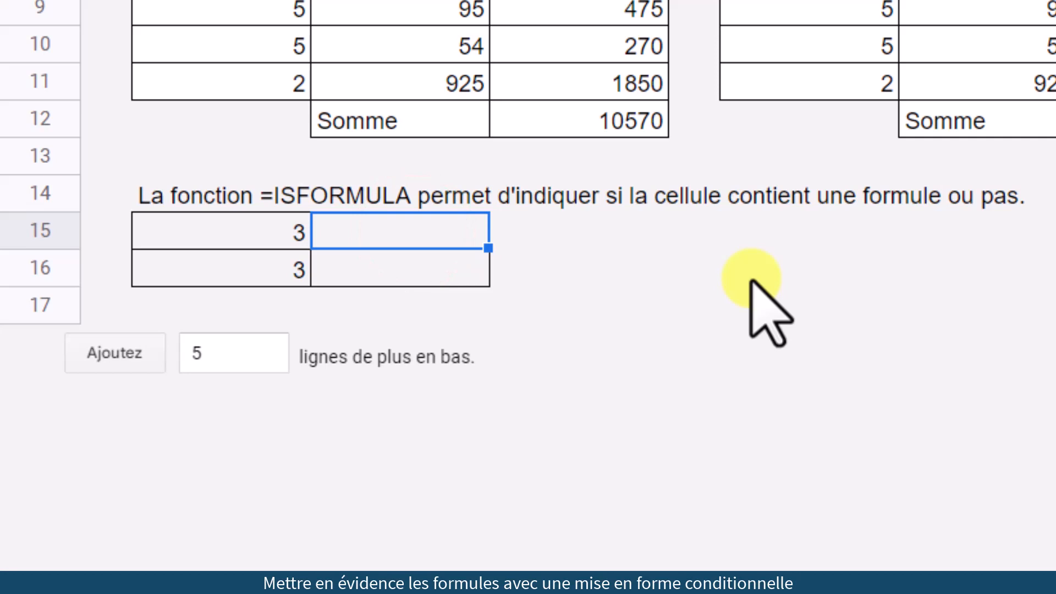
text(=isf)
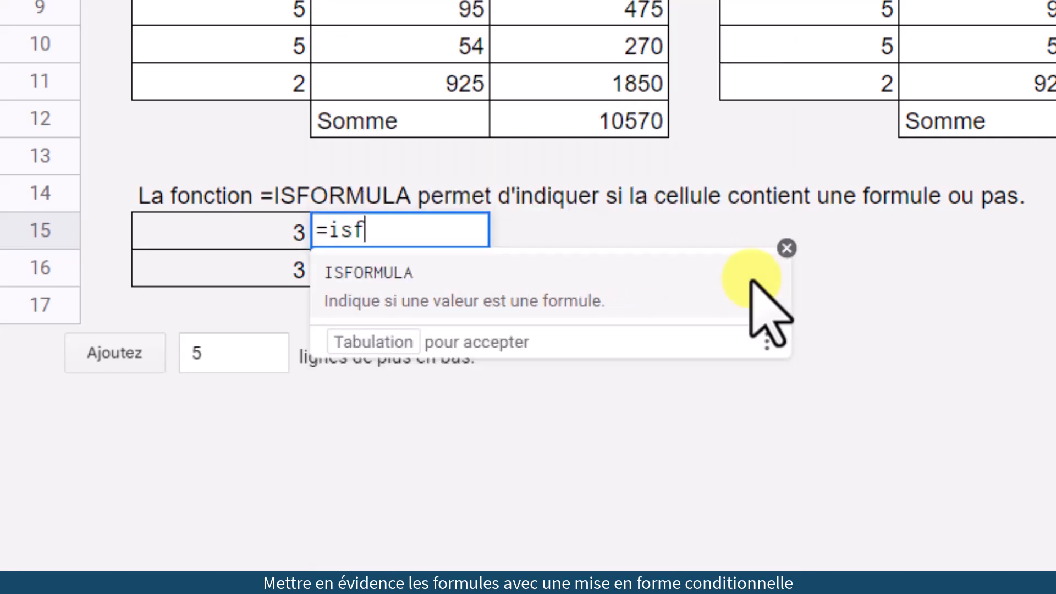
click(399, 288)
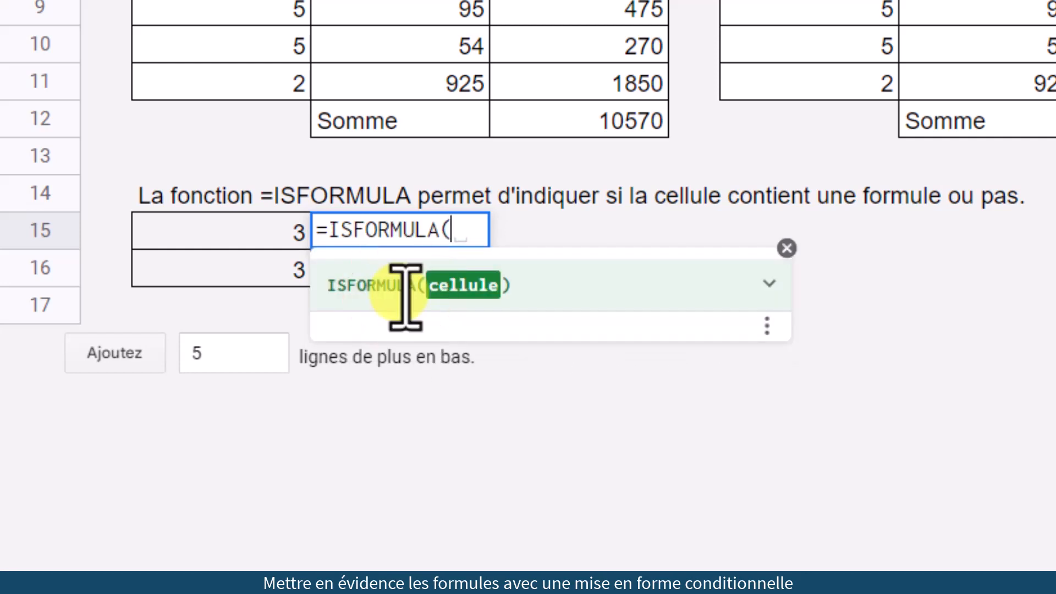
click(279, 233)
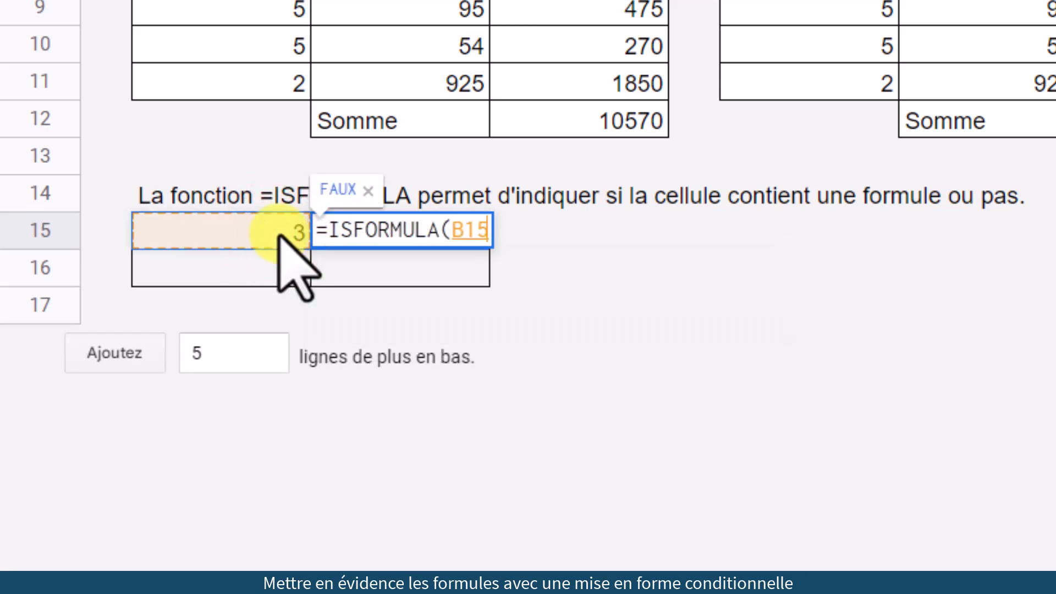
text())
key(Return)
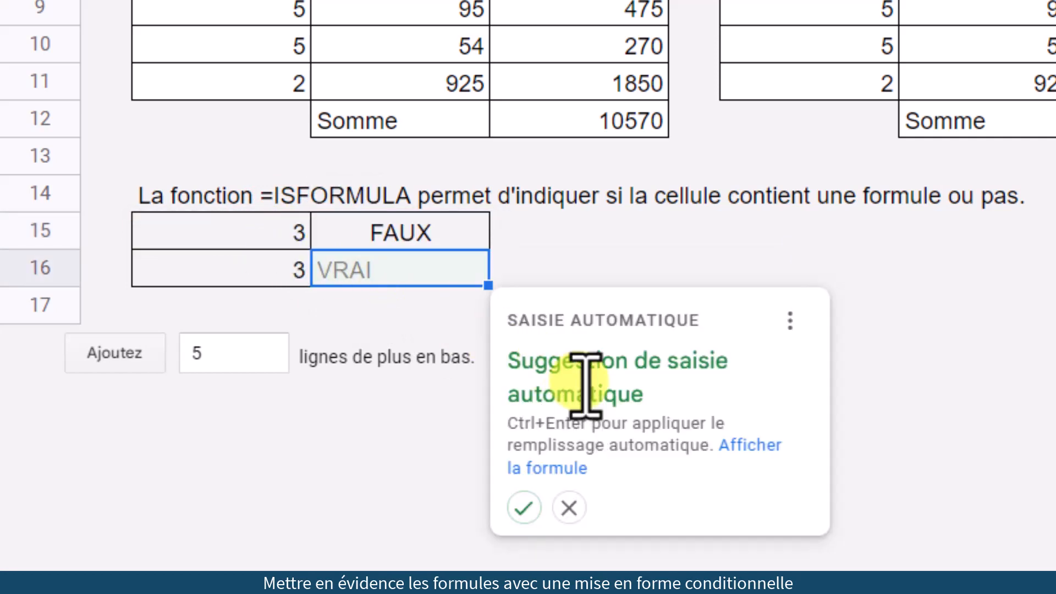
click(523, 508)
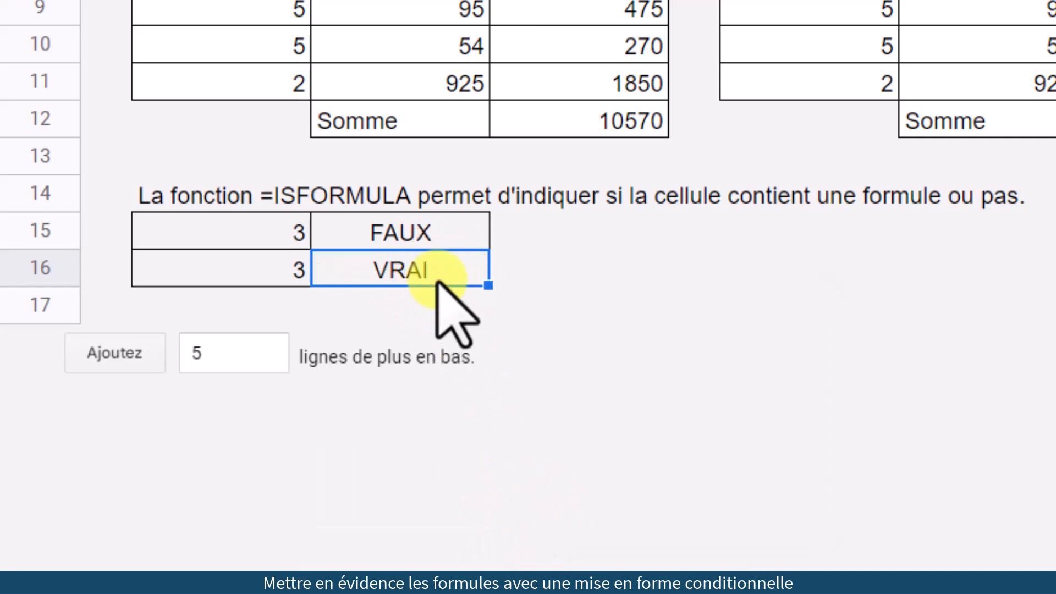
click(446, 231)
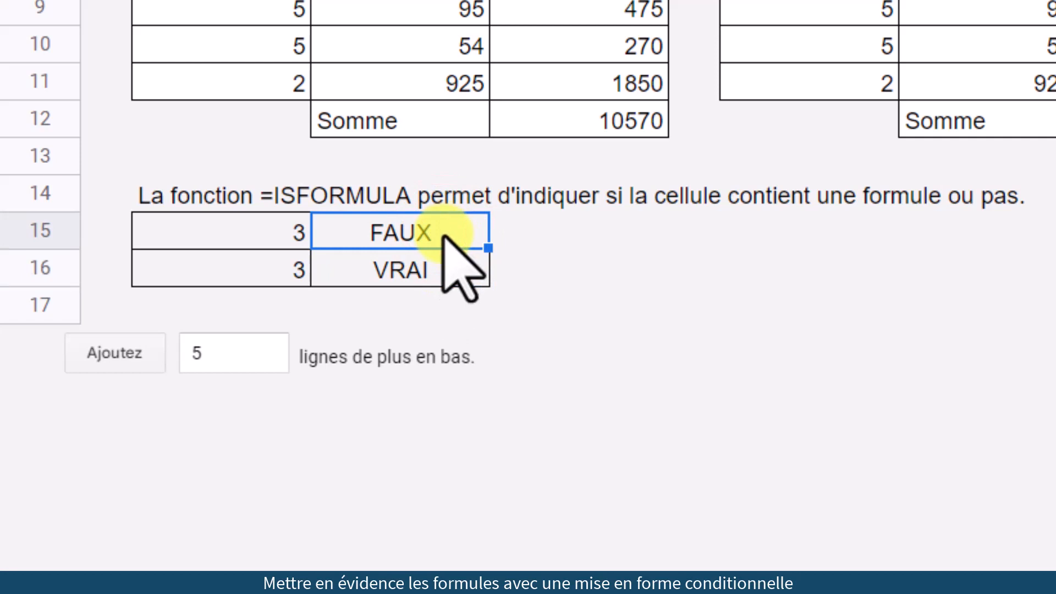
click(438, 268)
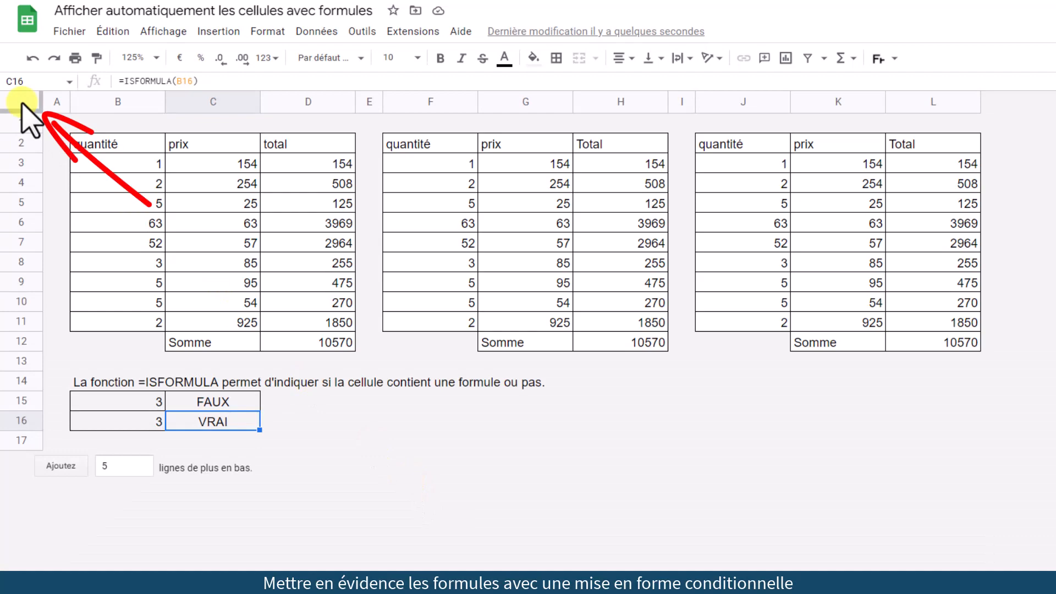
Add a new conditional formatting rule that applies to the entire sheet, A1:L17.
click(22, 104)
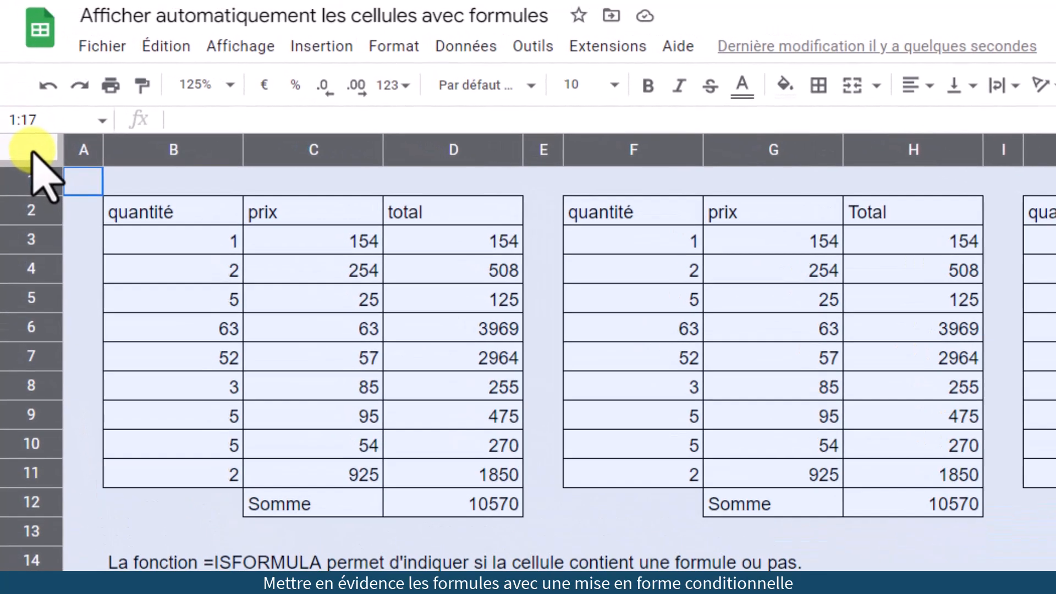
click(415, 45)
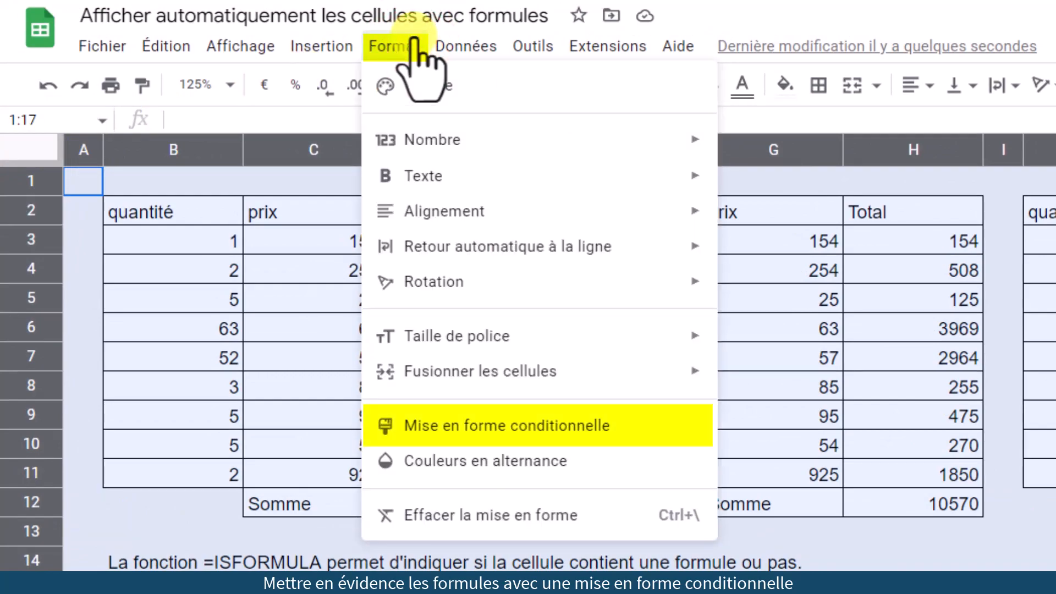
click(457, 425)
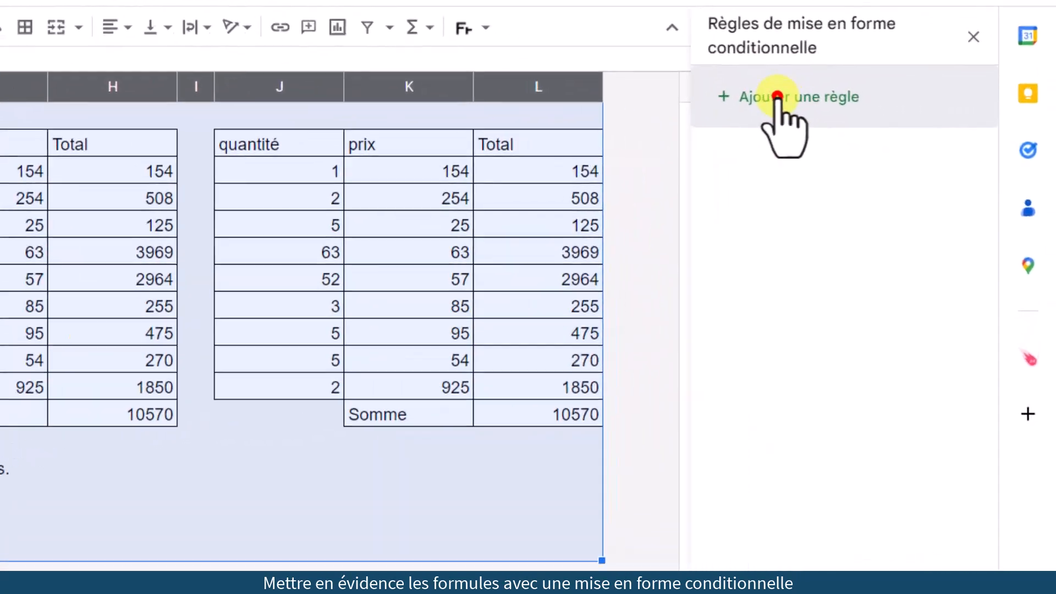
click(908, 146)
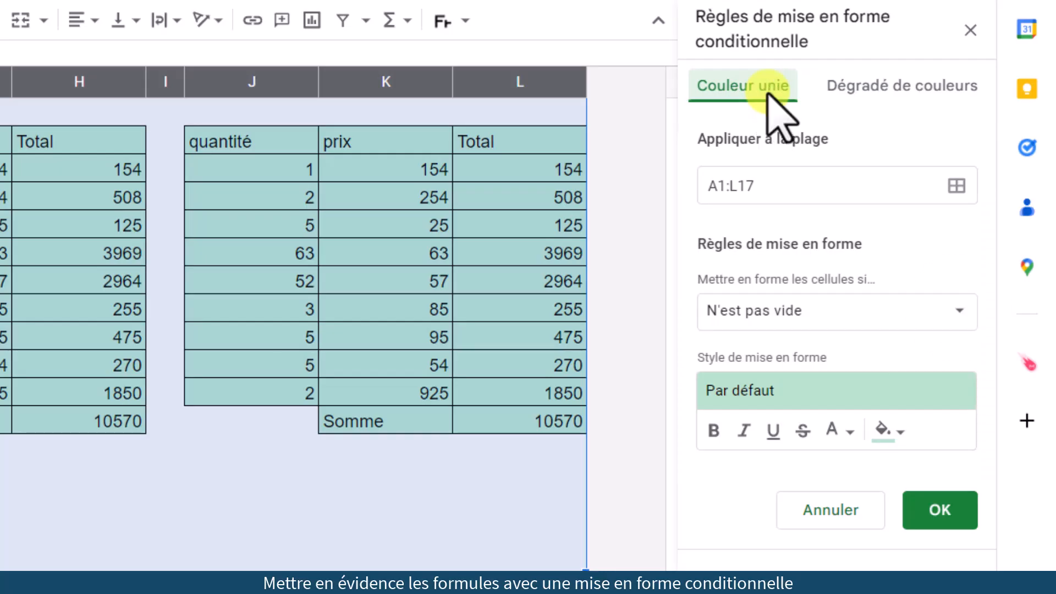
Set the rule's condition to the custom formula =ISFORMULA(A1).
click(960, 308)
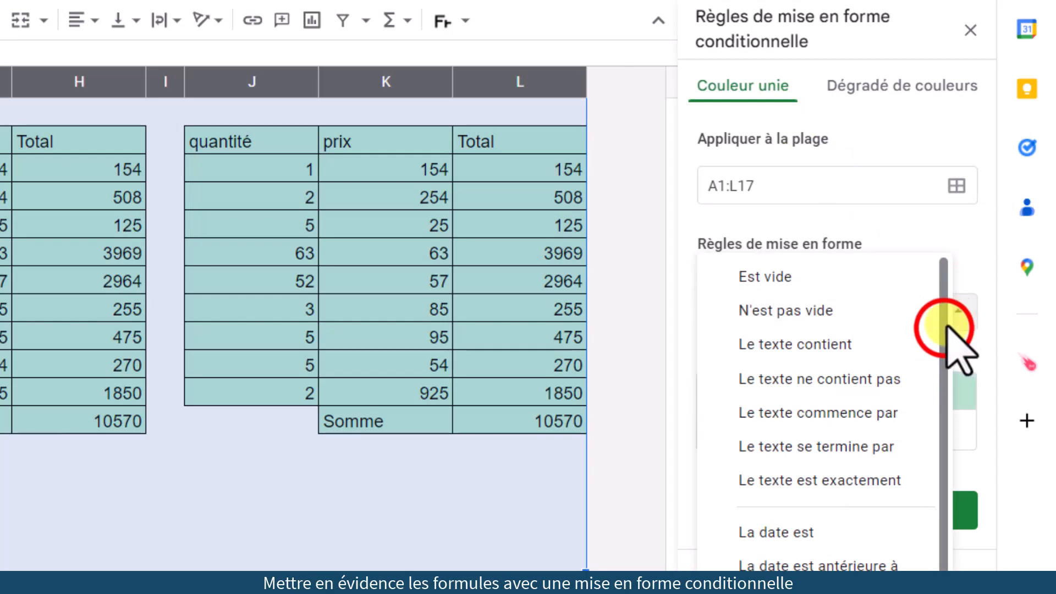
scroll(957, 472, down, 3)
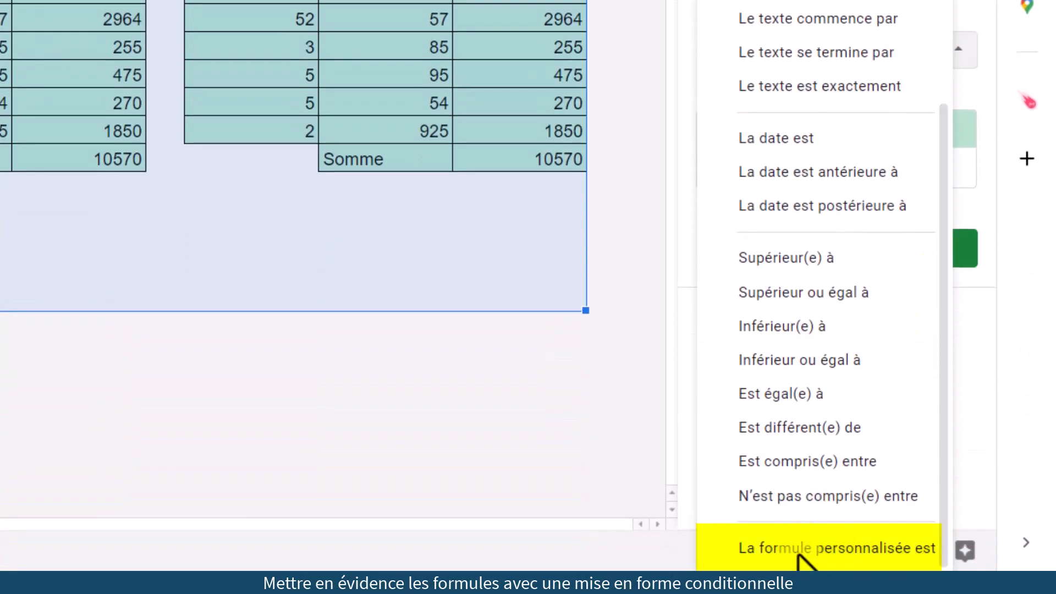
click(799, 550)
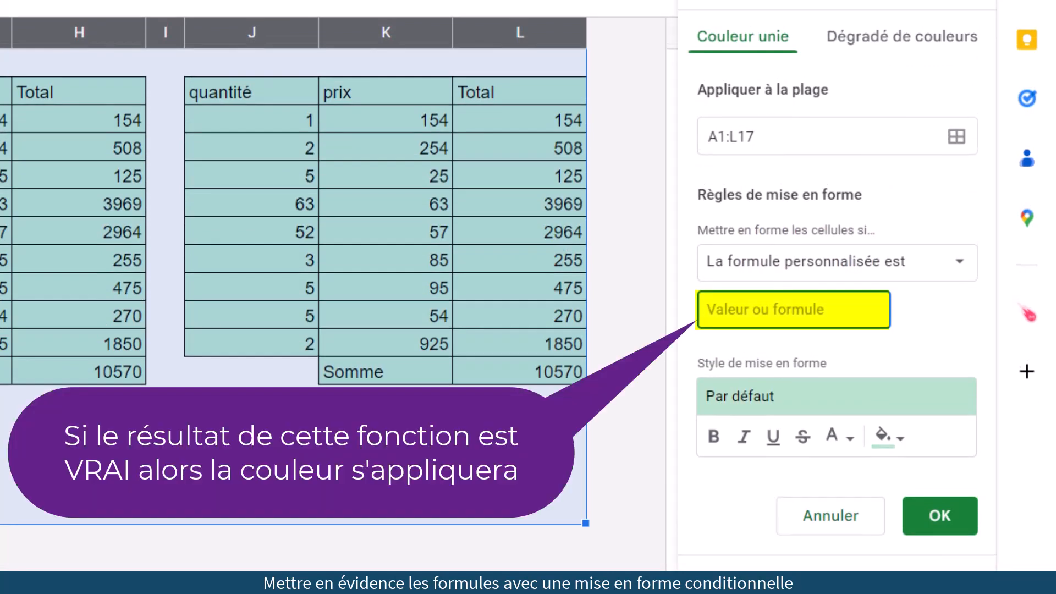
text(=)
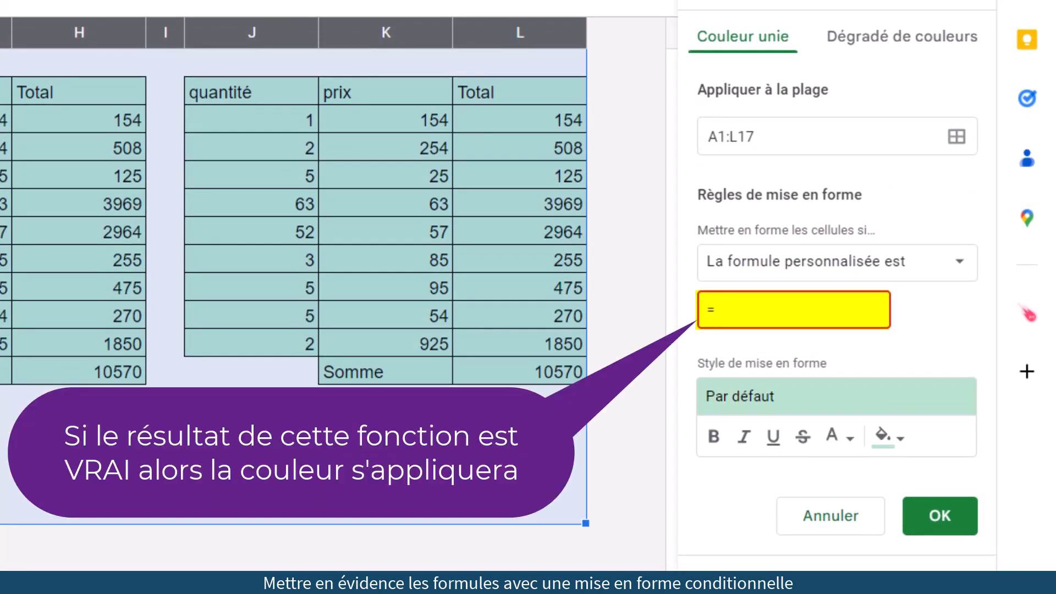
text(ISFOR)
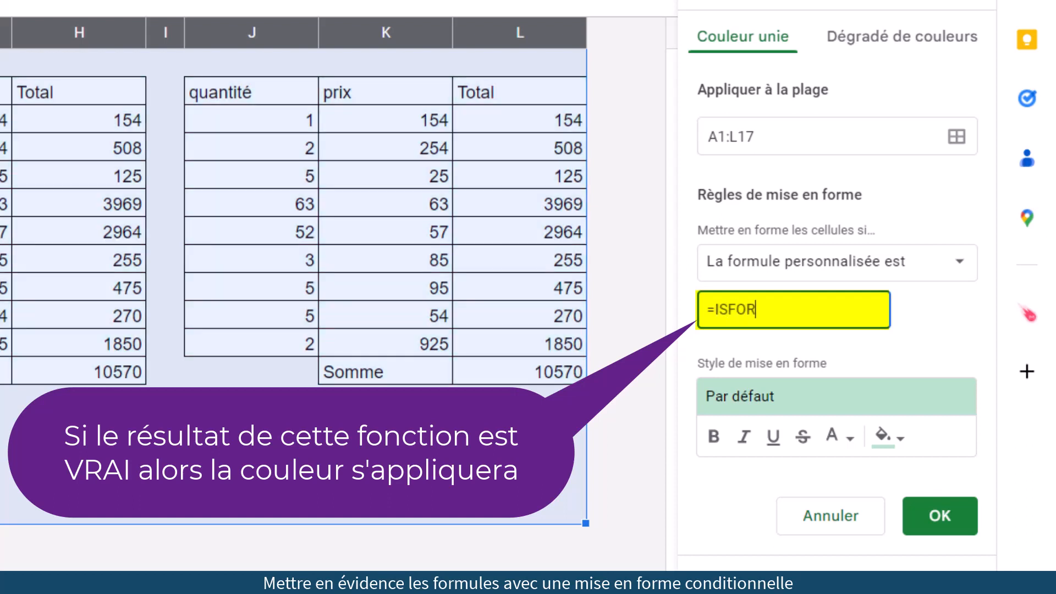
text(MULA()
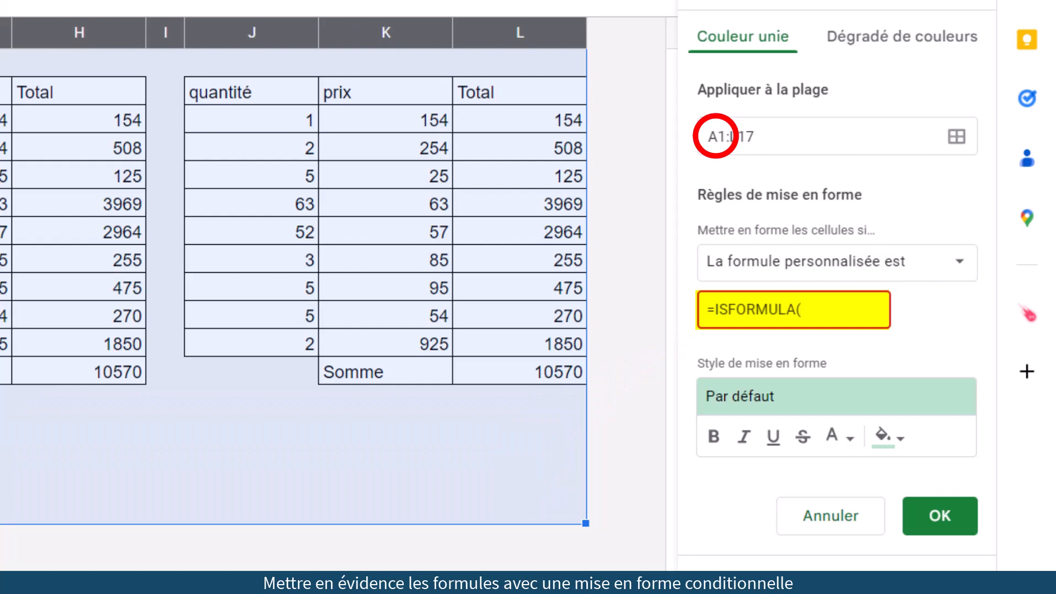
text(A1))
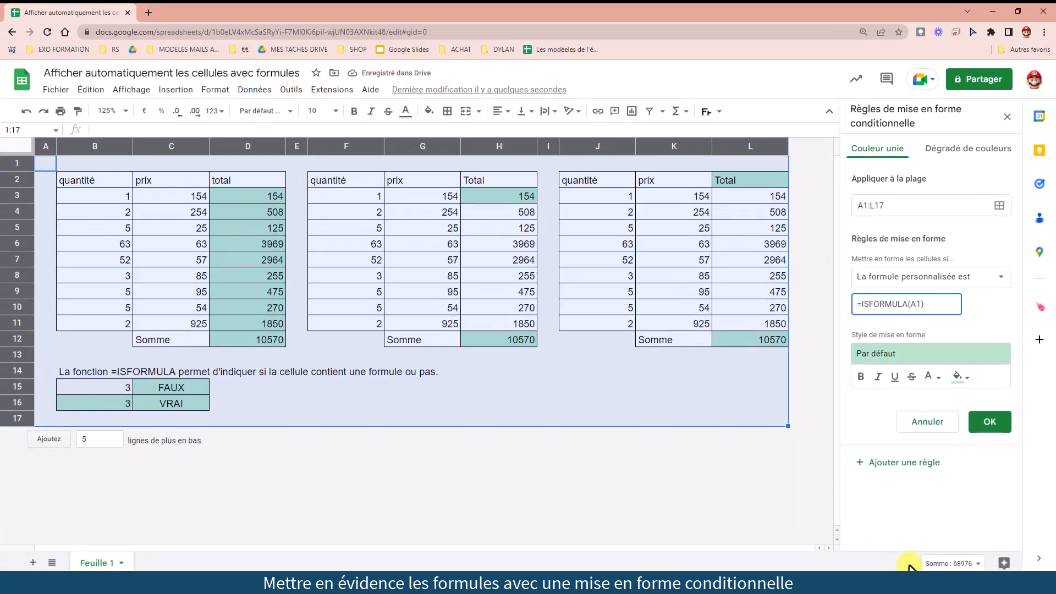
Give the rule a dark grey fill with white text and save it.
click(961, 377)
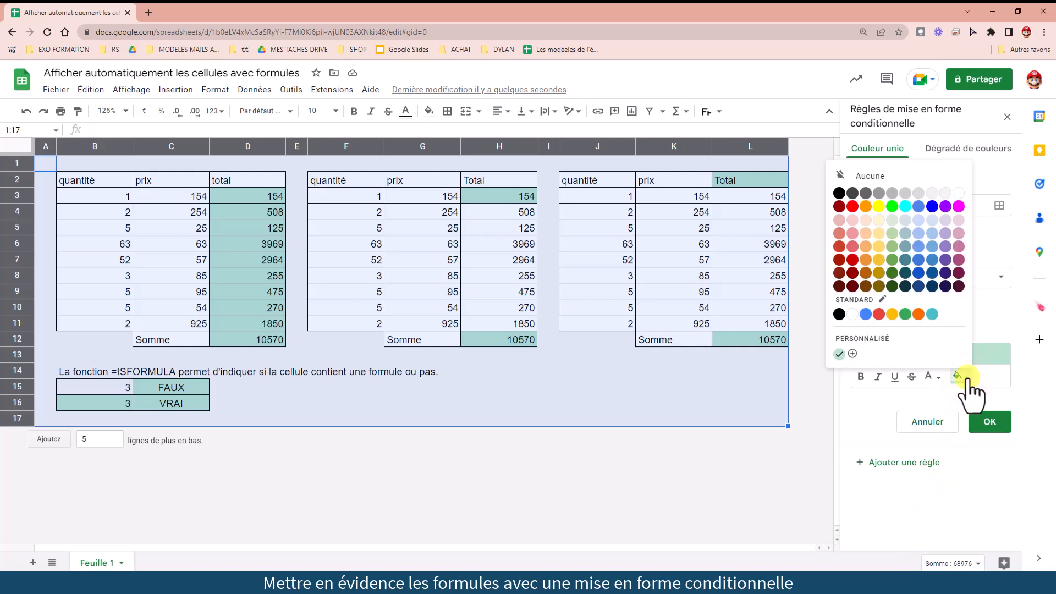
click(866, 192)
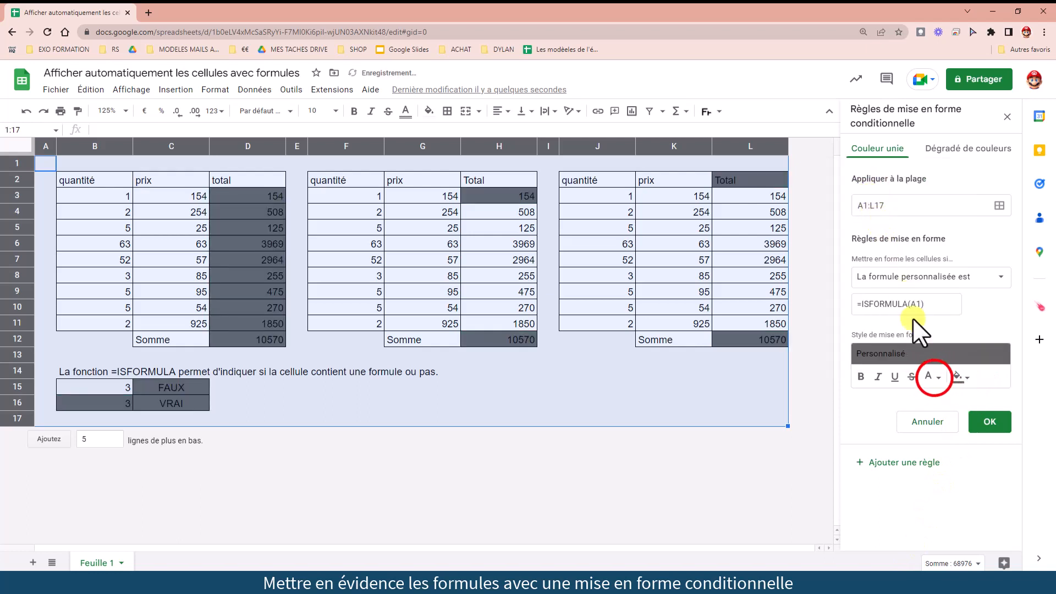
click(933, 377)
click(934, 199)
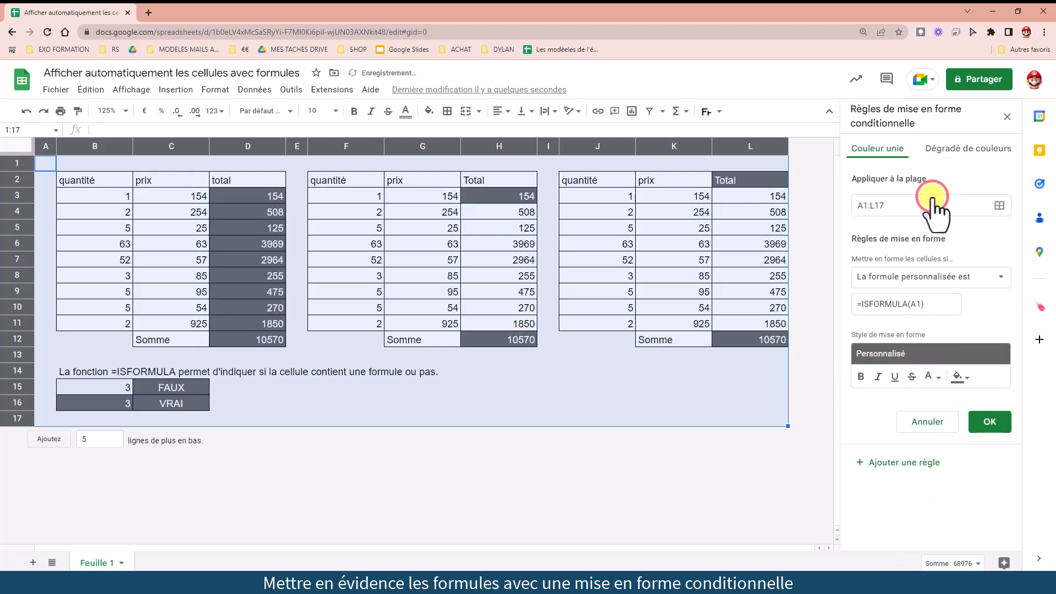
click(990, 422)
click(599, 458)
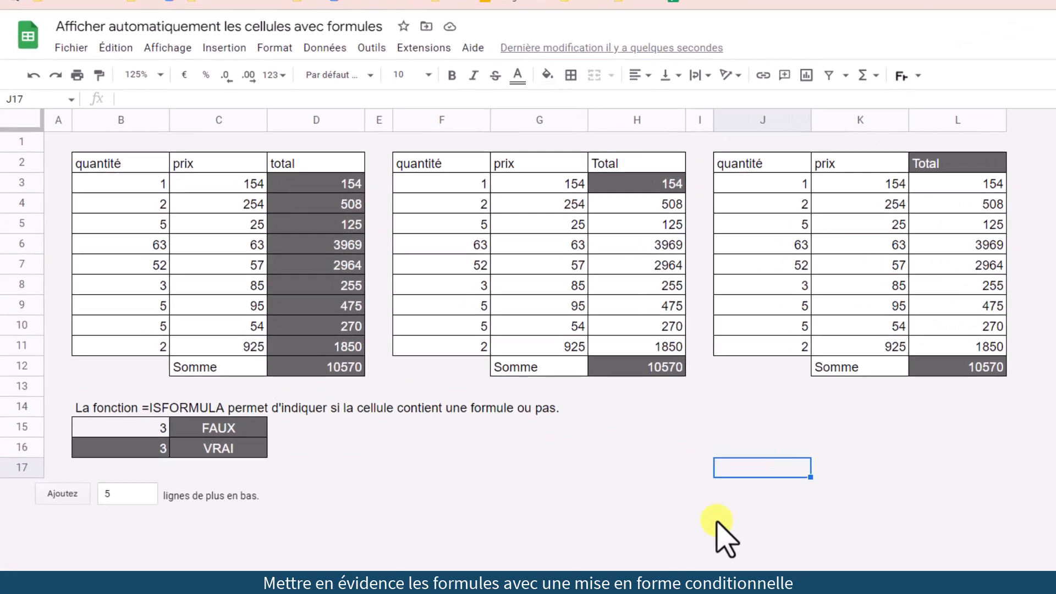